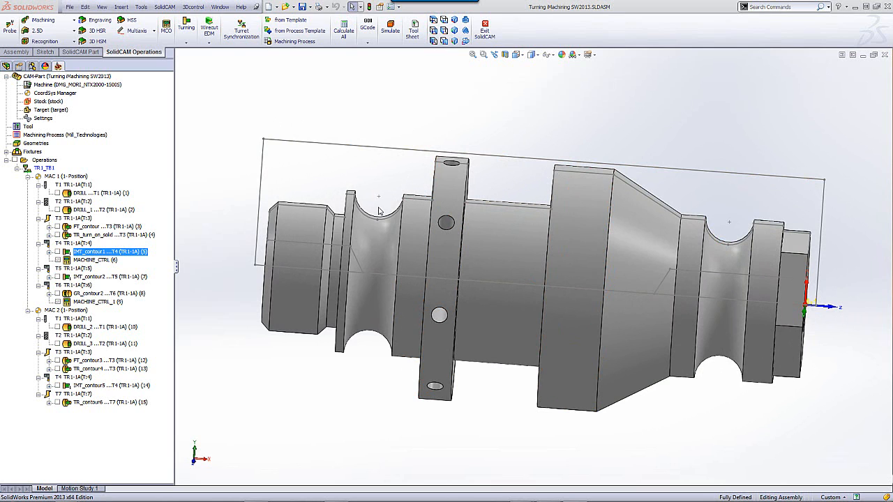
# Inspect the part and the 1-Position coordinate system of MAC 2 in the CoordSys Manager
pyautogui.moveTo(533, 125); pyautogui.dragTo(818, 195, button='middle')
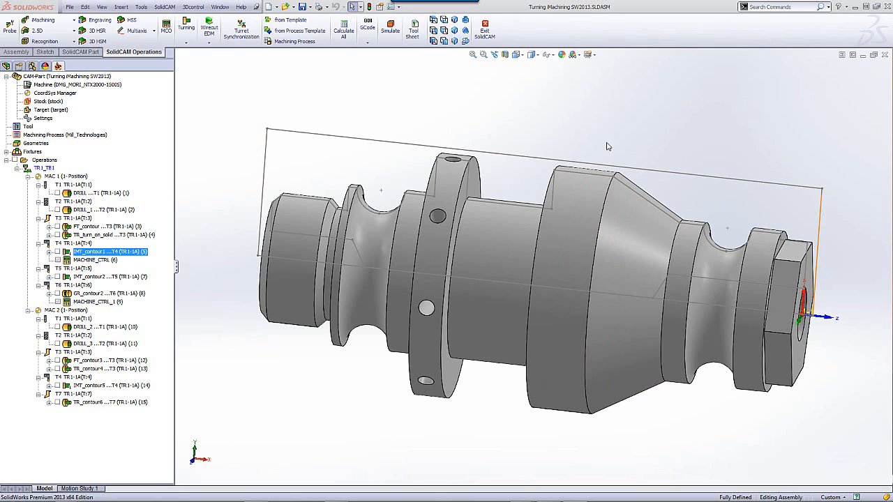
pyautogui.doubleClick(67, 97)
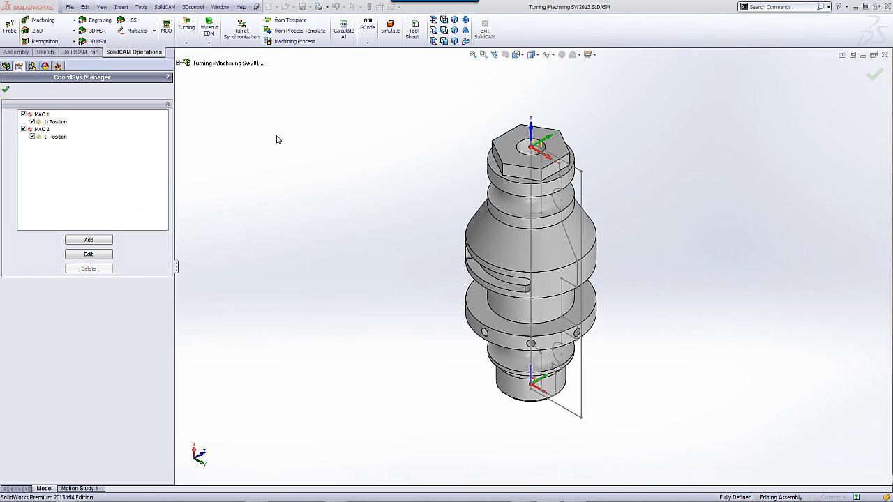
pyautogui.click(57, 138)
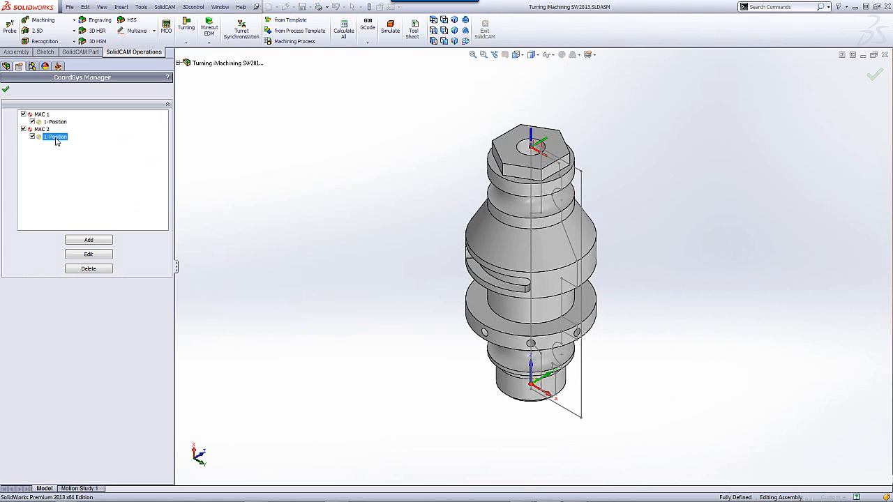
pyautogui.click(7, 88)
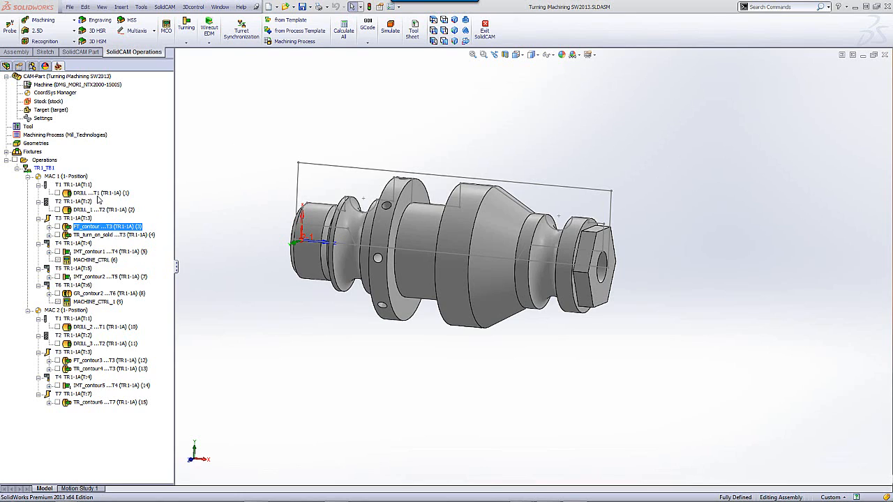
# Simulate the first four MAC 1 operations, from the first drilling through TR_turn_on_solid, stepping by operation and then by single moves at reduced speed
pyautogui.click(99, 194)
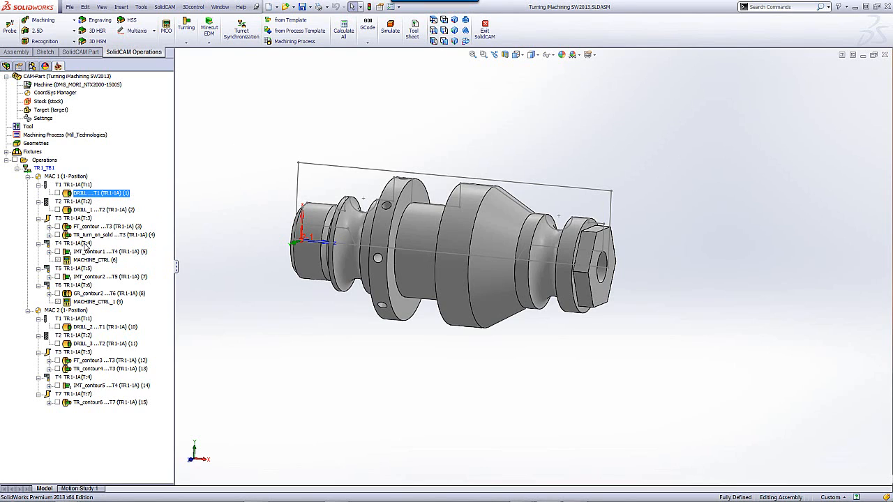
pyautogui.keyDown('shift'); pyautogui.click(86, 239); pyautogui.keyUp('shift')
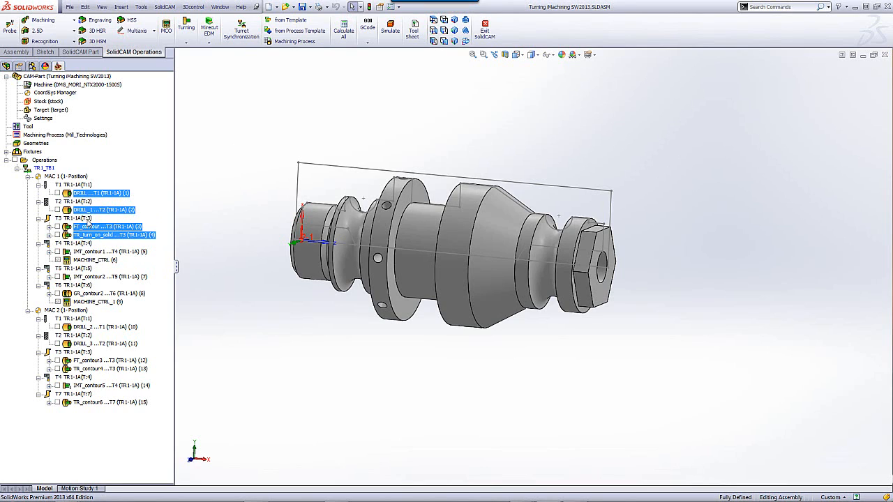
pyautogui.rightClick(84, 197)
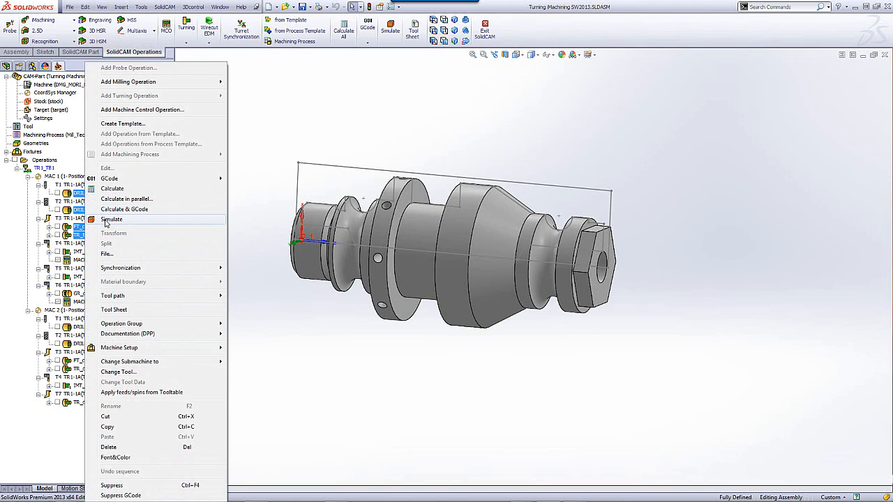
pyautogui.click(106, 221)
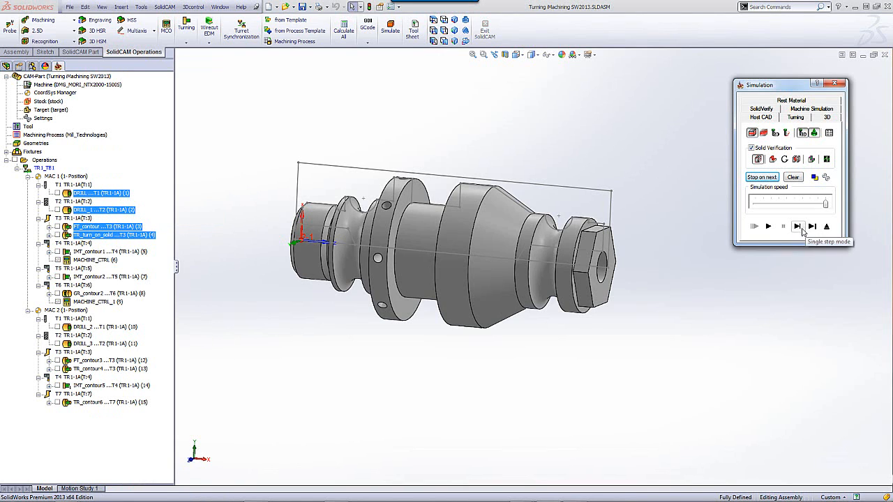
pyautogui.click(812, 227)
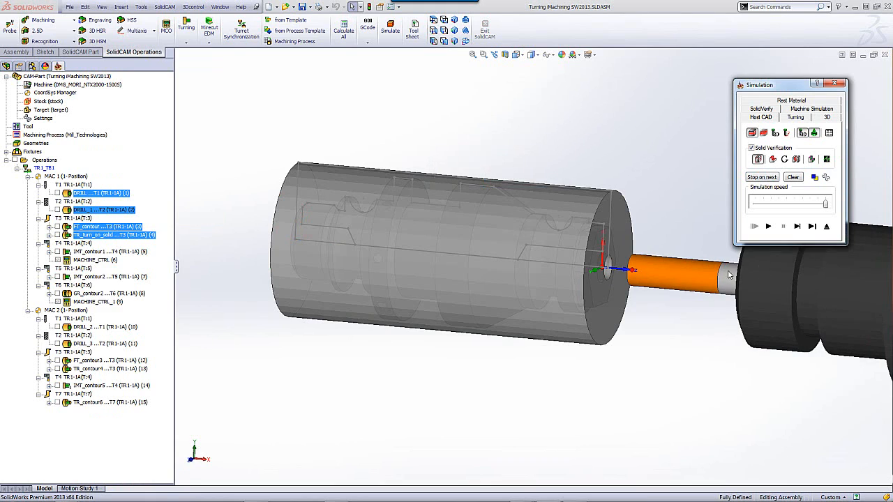
pyautogui.click(814, 228)
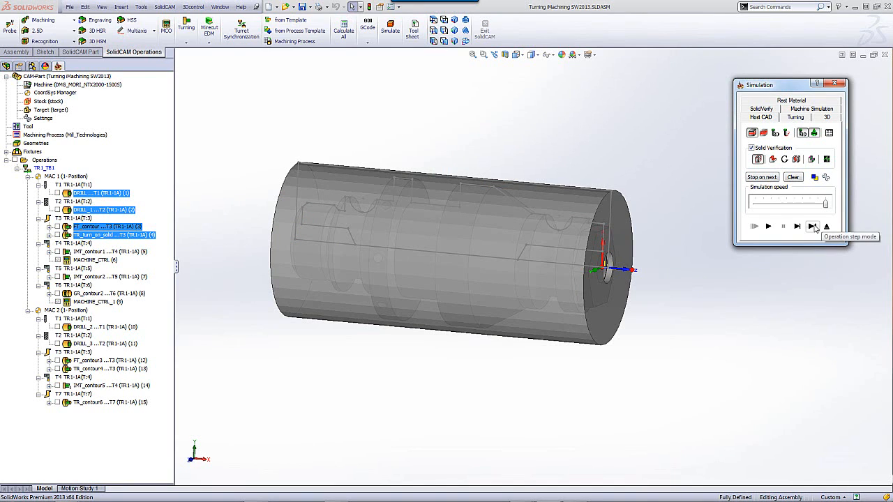
pyautogui.click(776, 204)
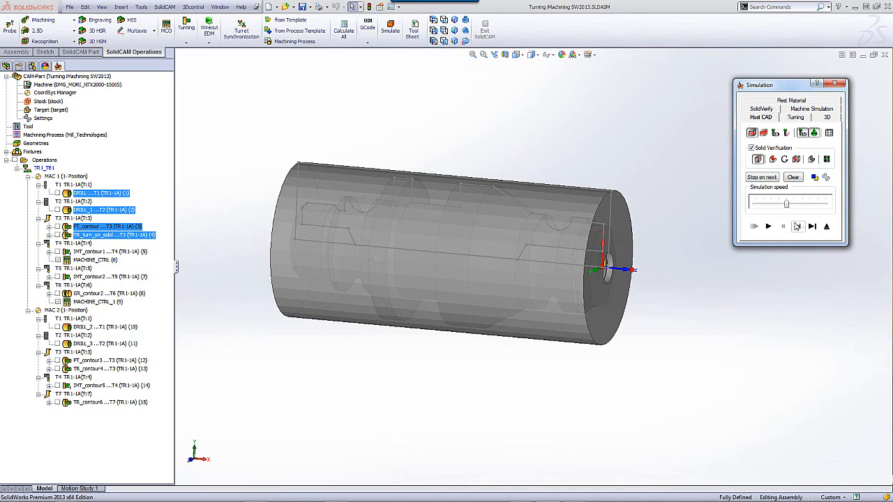
pyautogui.click(797, 226)
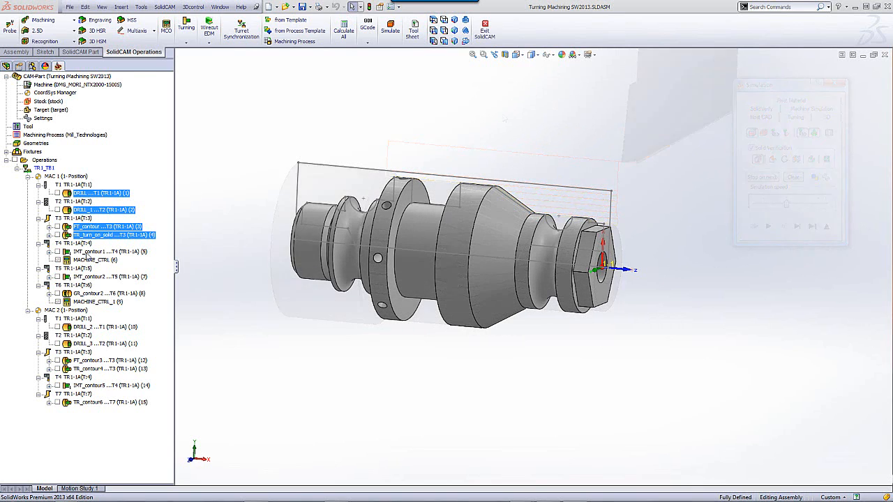
# Open the IMT_contour1 operation and display its contour1 geometry on the round groove near the hexagonal end
pyautogui.click(98, 252)
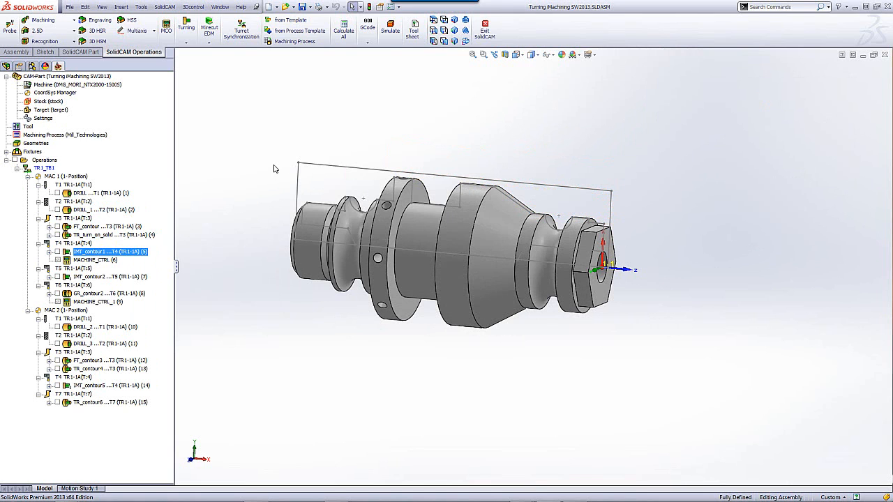
pyautogui.moveTo(662, 198); pyautogui.dragTo(544, 251, button='middle')
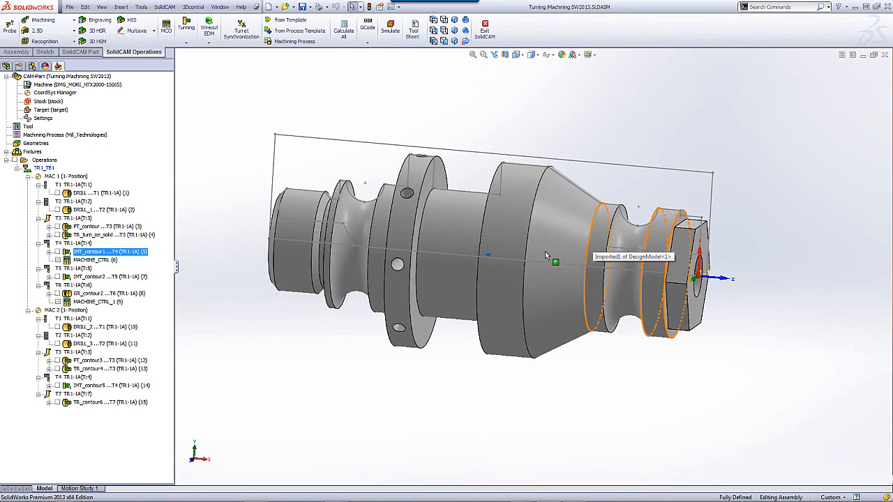
pyautogui.doubleClick(120, 252)
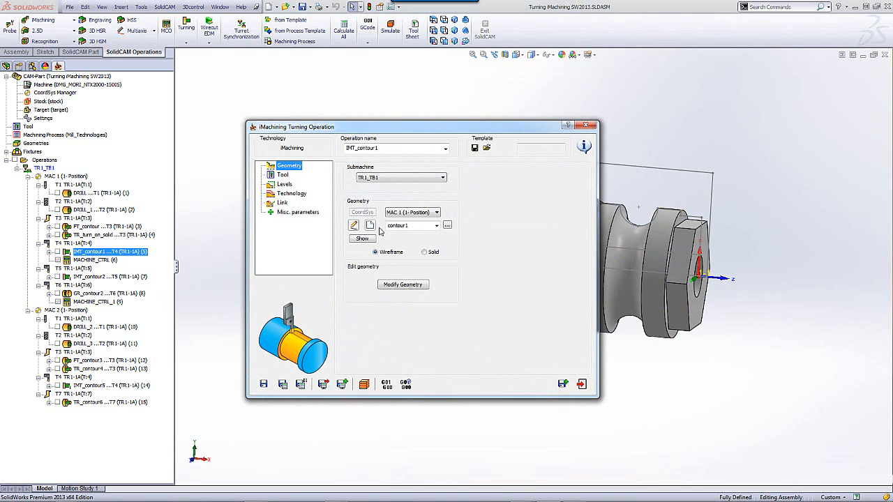
pyautogui.click(363, 239)
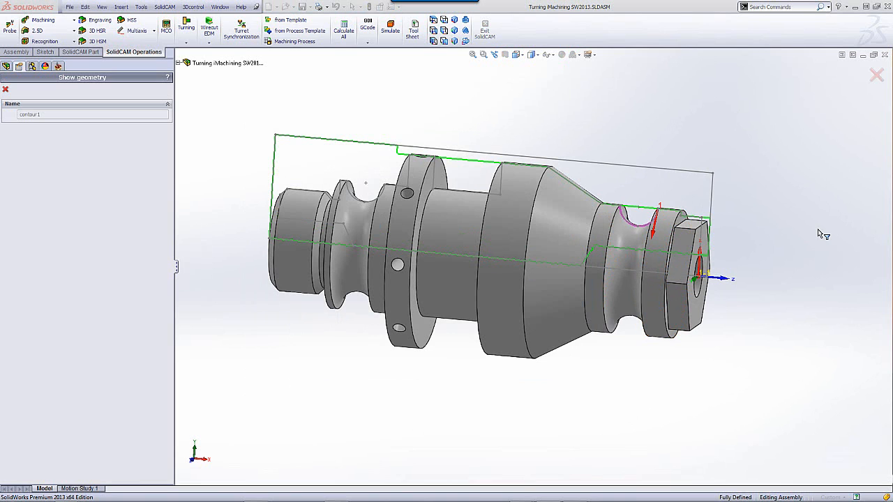
pyautogui.scroll(-3, 697, 234)
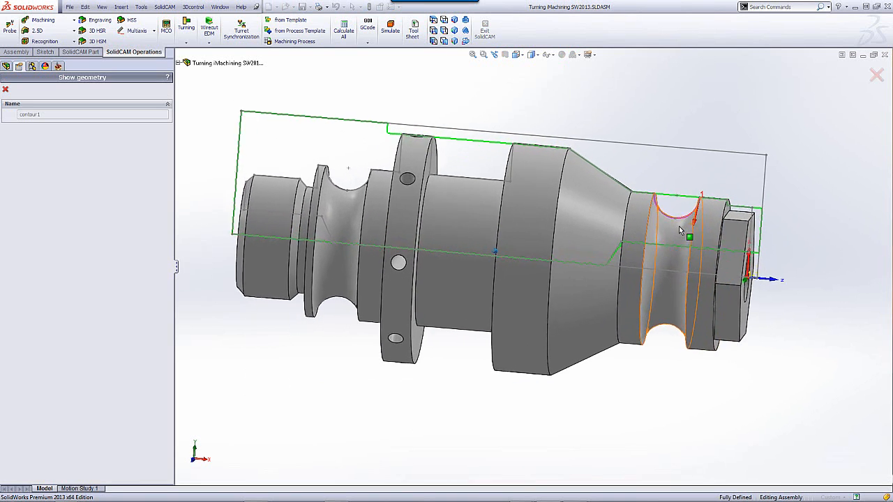
pyautogui.scroll(-1, 678, 226)
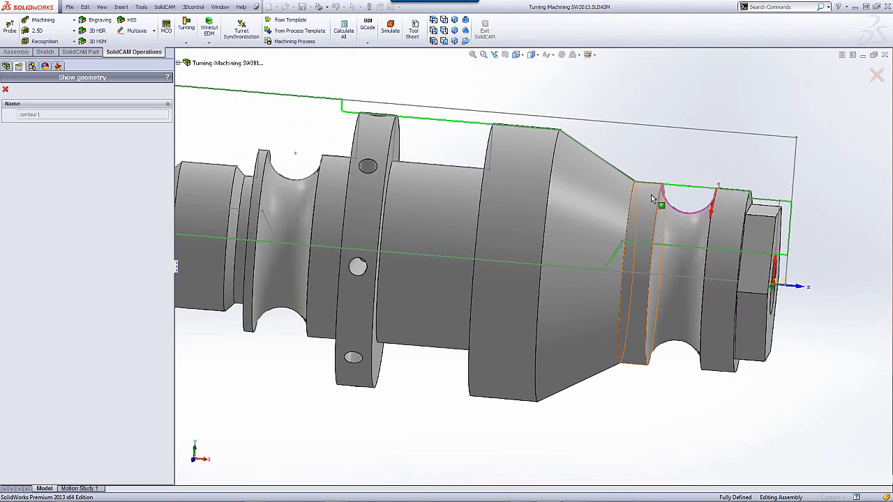
pyautogui.click(5, 91)
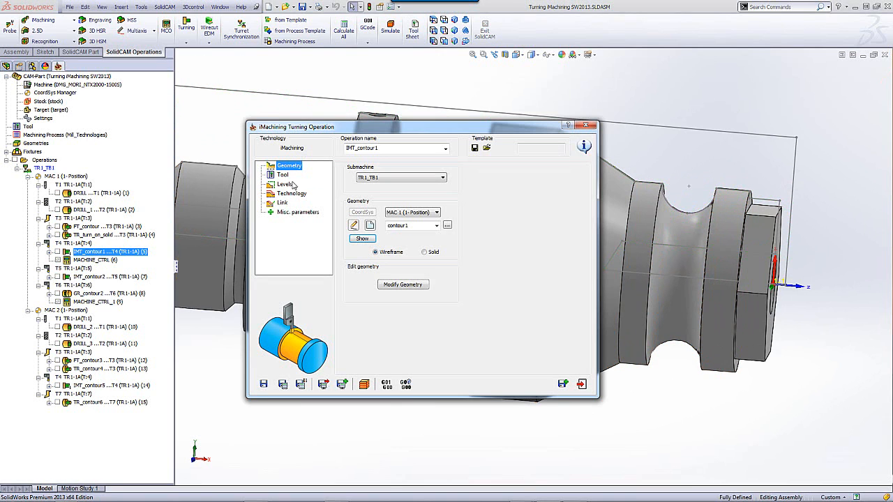
# Inspect the round insert of tool 4 assigned to IMT_contour1 and keep that tool selected
pyautogui.click(283, 175)
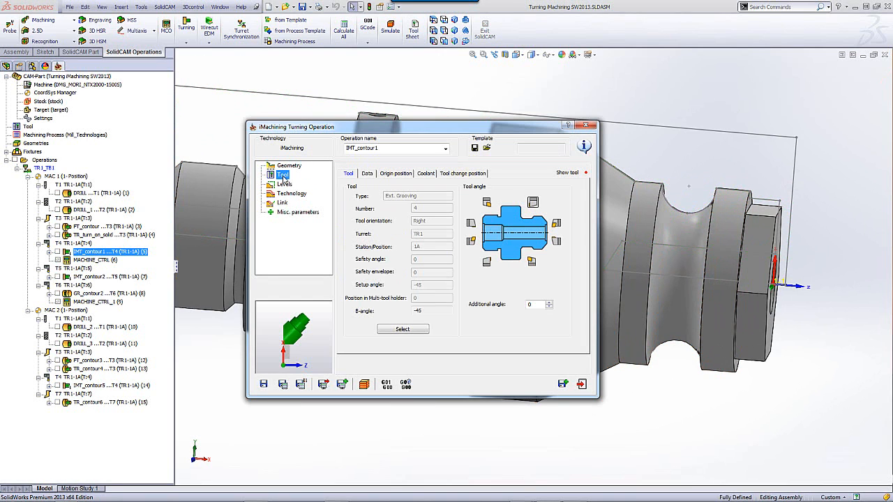
pyautogui.click(419, 332)
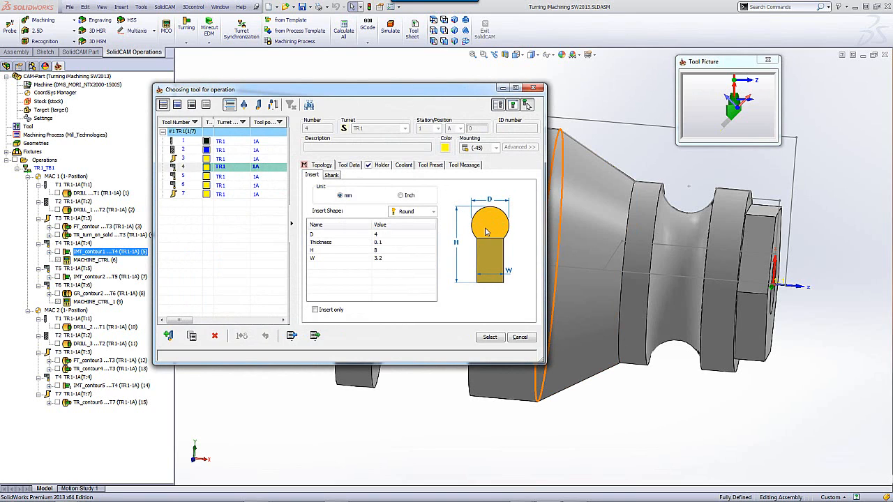
pyautogui.click(490, 337)
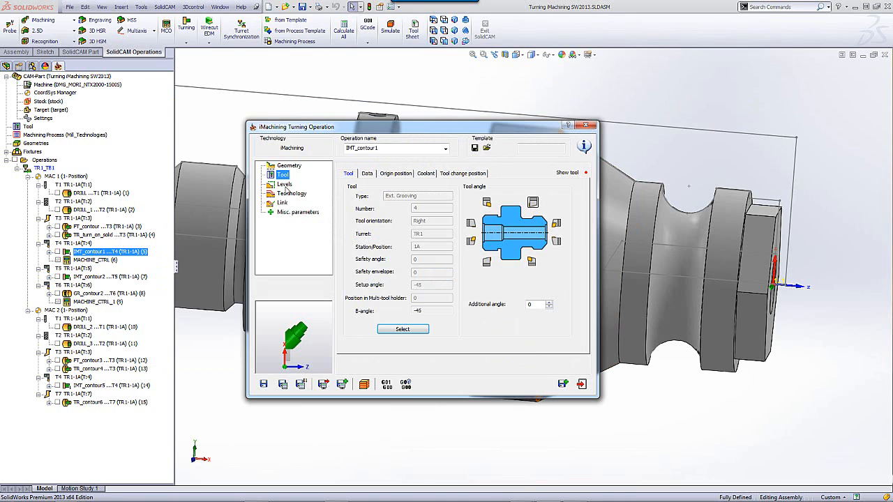
# Review the minimum and maximum cutting angles and the cutting direction options in the technology settings of IMT_contour1
pyautogui.click(290, 194)
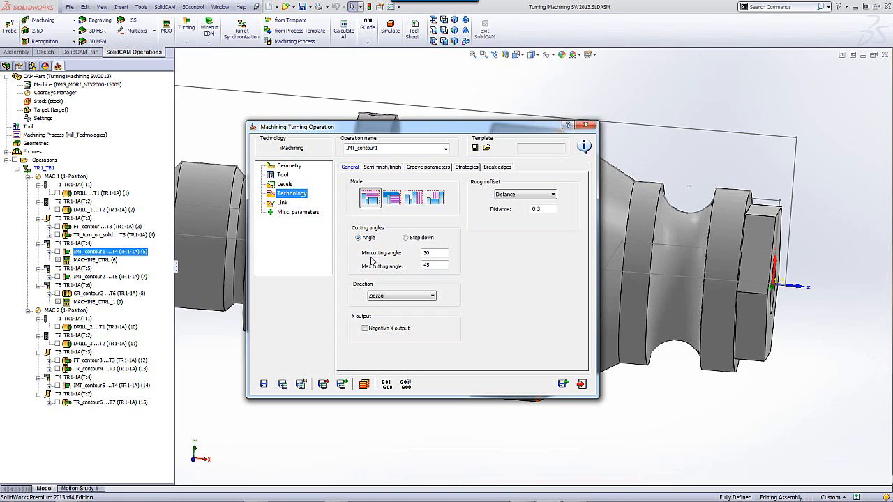
pyautogui.click(440, 252)
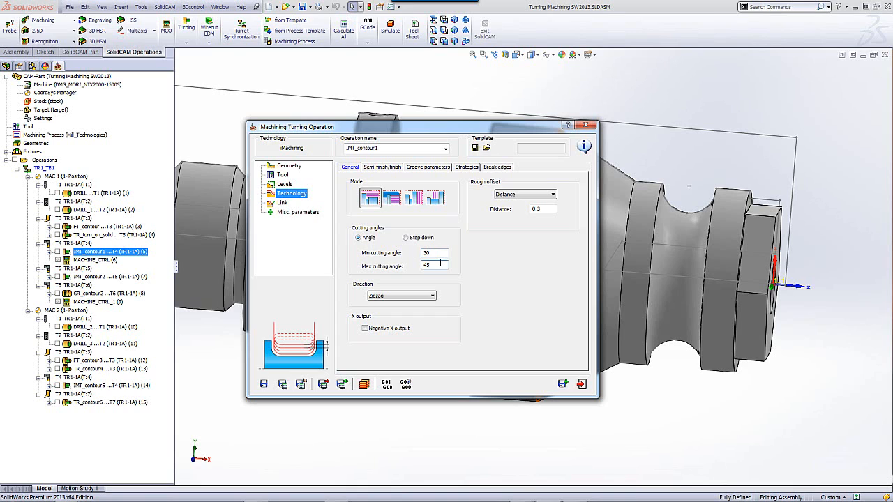
pyautogui.click(386, 295)
pyautogui.click(390, 311)
# Simulate IMT_contour1 move by move, and play the rest continuously at a slower speed before raising the simulation speed
pyautogui.click(341, 384)
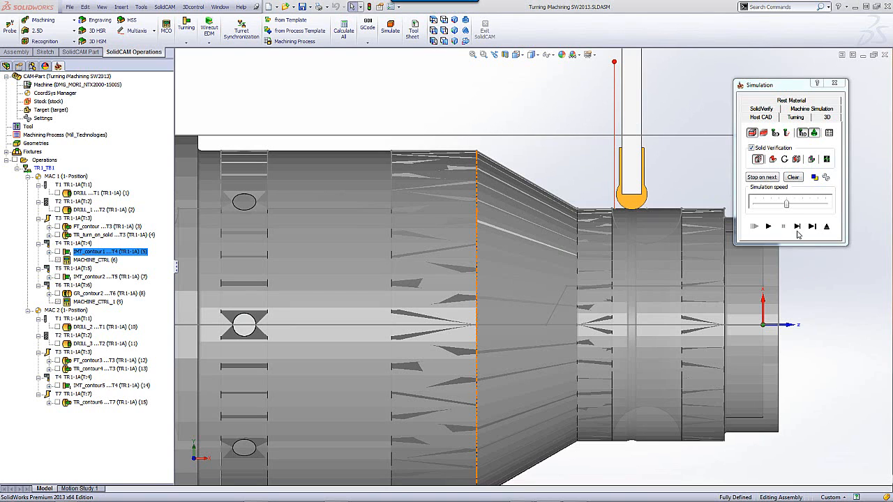
pyautogui.click(797, 226)
pyautogui.click(798, 231)
pyautogui.click(798, 232)
pyautogui.click(798, 232)
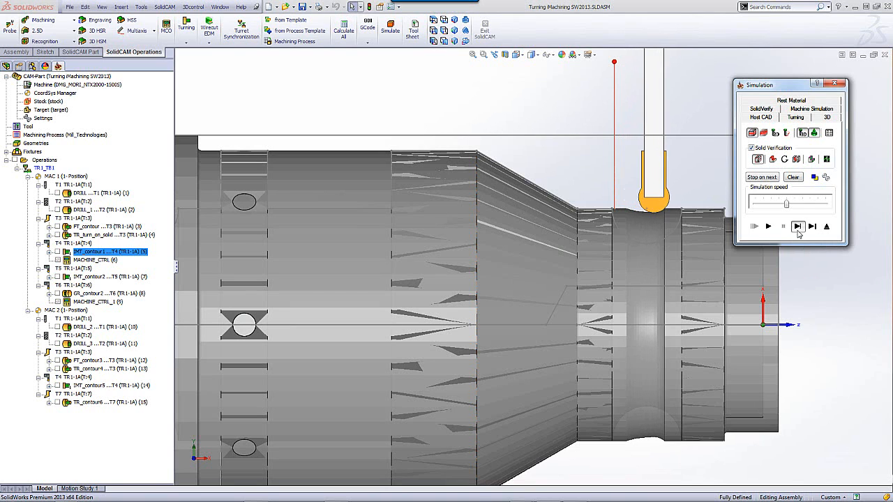
pyautogui.click(798, 231)
pyautogui.click(798, 232)
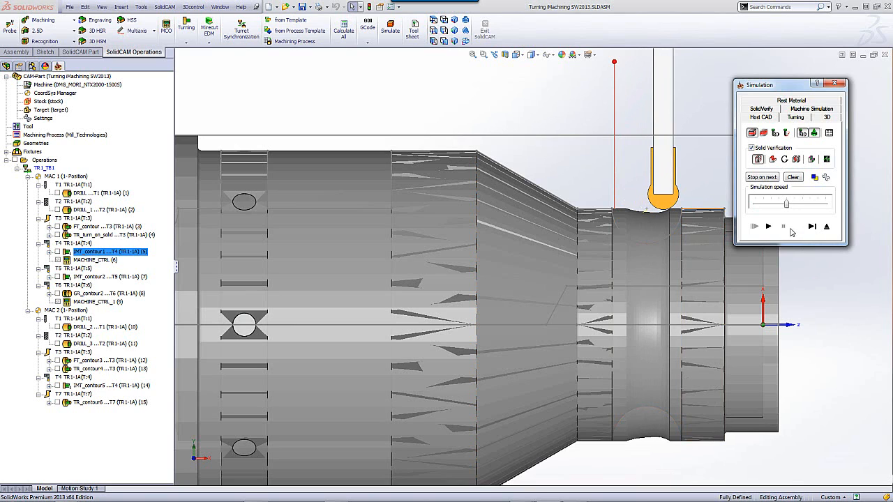
pyautogui.moveTo(787, 207); pyautogui.dragTo(763, 206)
pyautogui.click(769, 228)
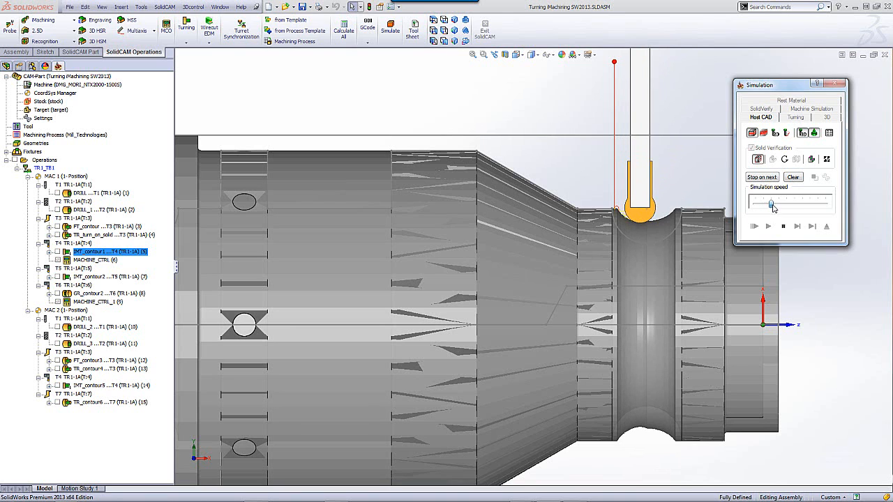
pyautogui.moveTo(764, 206); pyautogui.dragTo(793, 207)
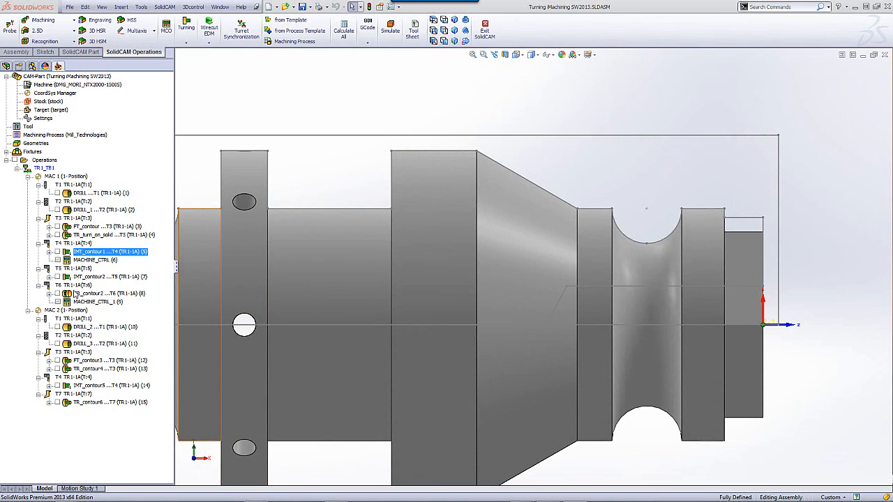
# Open the IMT_contour2 operation and display its contour2 geometry in the rectangular groove
pyautogui.doubleClick(70, 278)
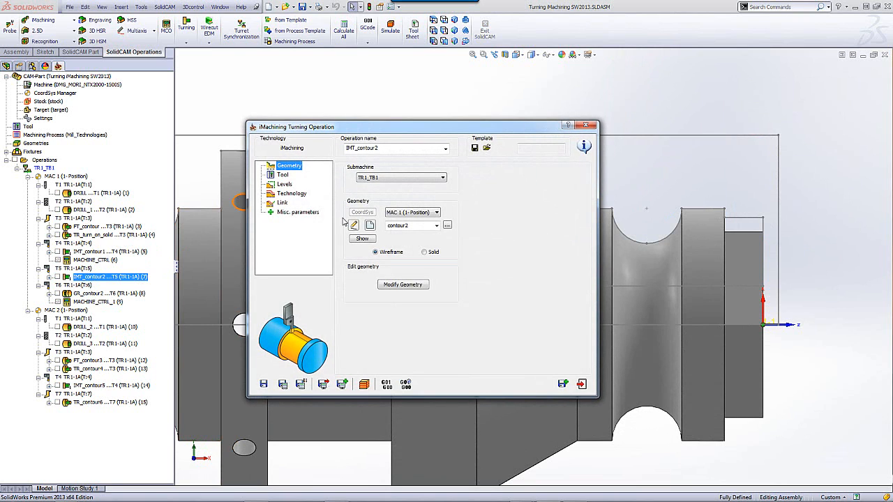
pyautogui.click(367, 240)
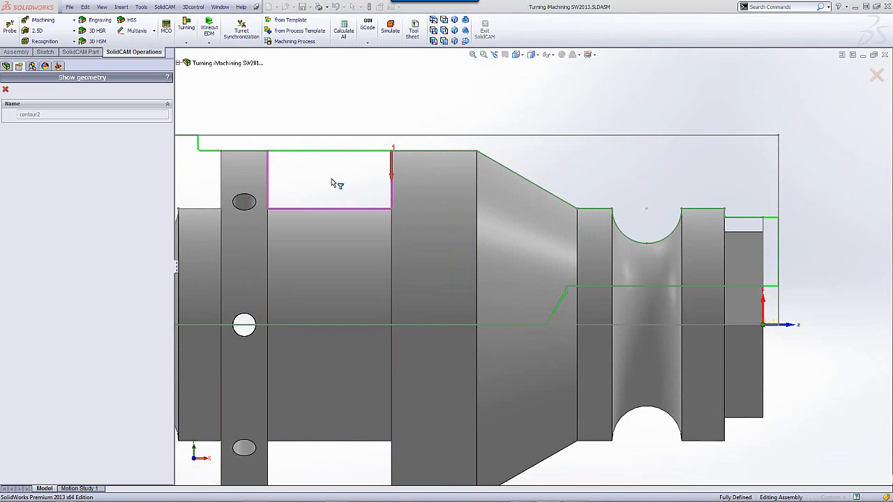
pyautogui.click(5, 89)
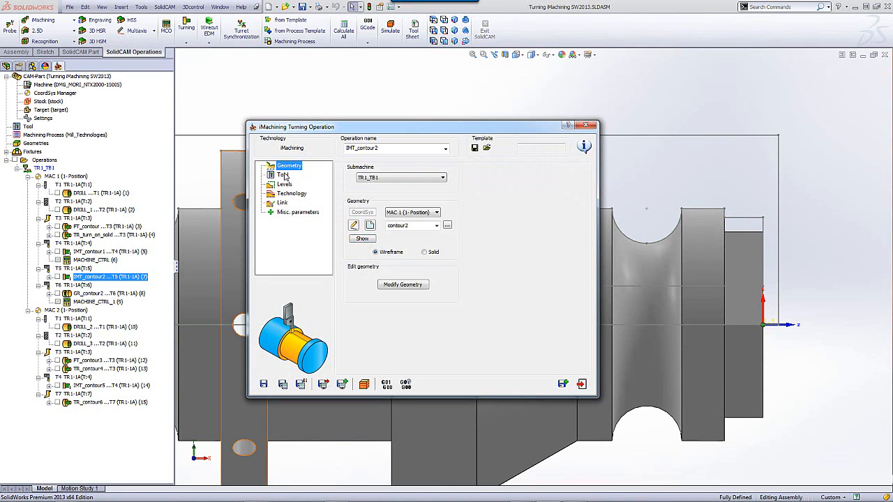
# Inspect the round insert of tool 5 assigned to IMT_contour2 and keep that tool selected
pyautogui.click(283, 175)
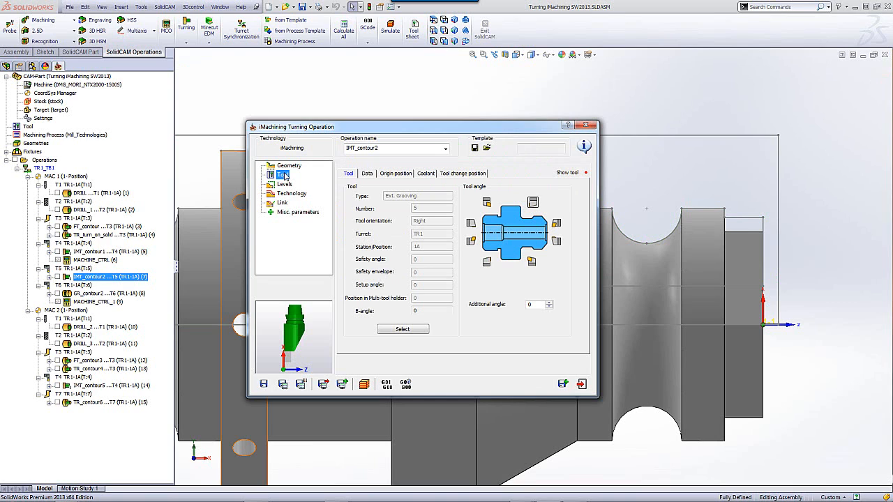
pyautogui.doubleClick(285, 175)
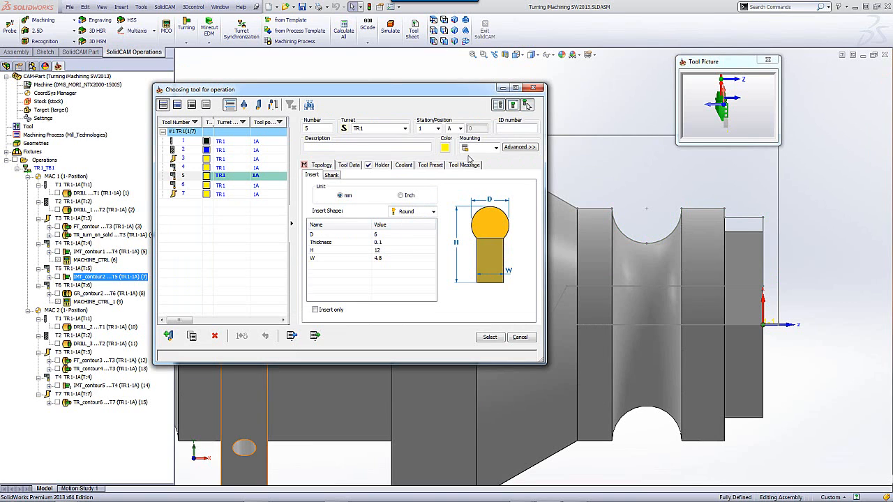
pyautogui.click(489, 337)
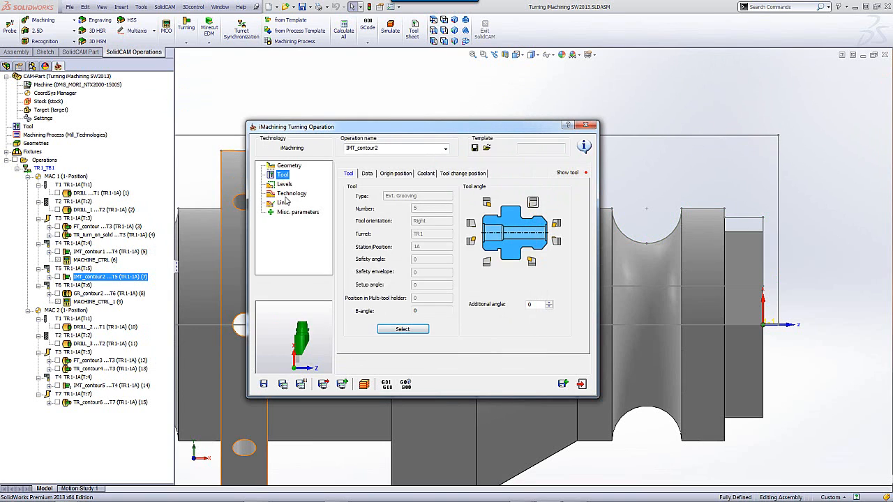
# Review the cutting angles and direction in the technology settings of IMT_contour2, and simulate its first moves one at a time
pyautogui.click(290, 193)
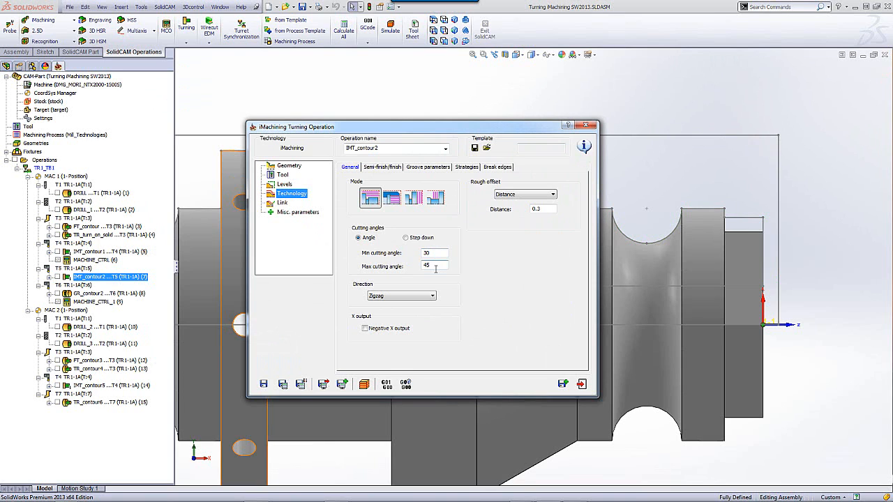
pyautogui.click(364, 384)
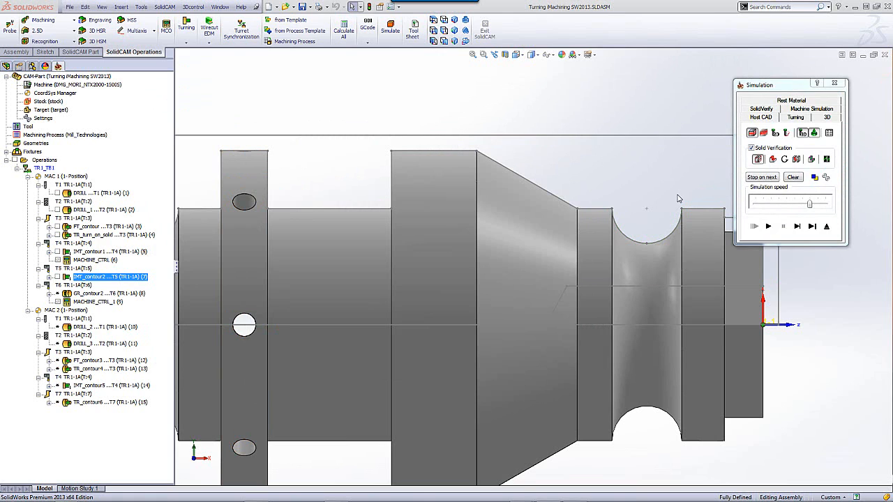
pyautogui.click(797, 227)
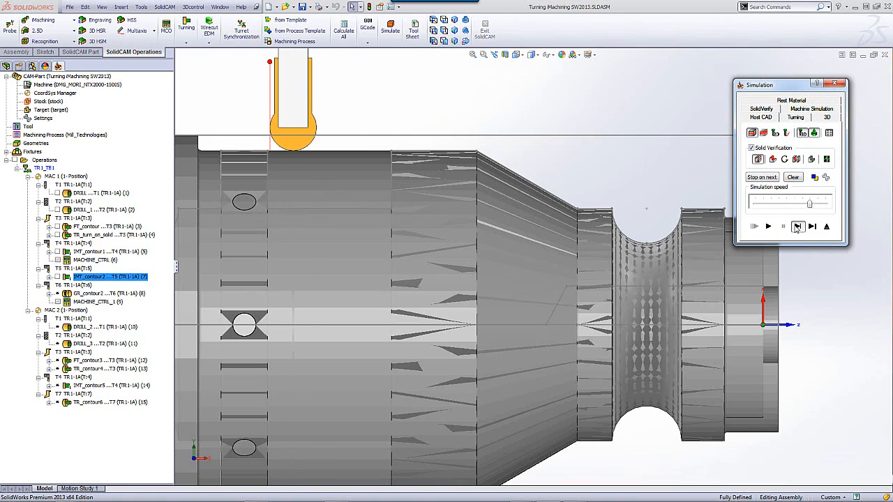
pyautogui.click(797, 227)
pyautogui.click(796, 227)
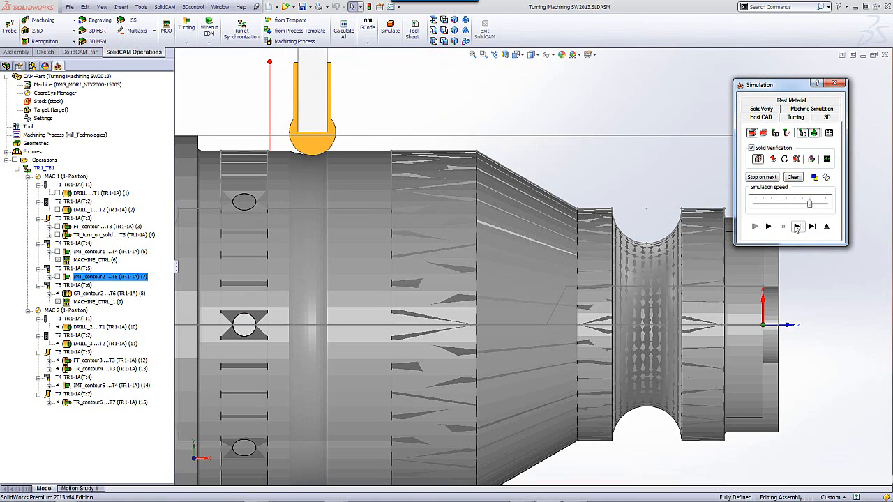
pyautogui.click(797, 228)
pyautogui.click(796, 228)
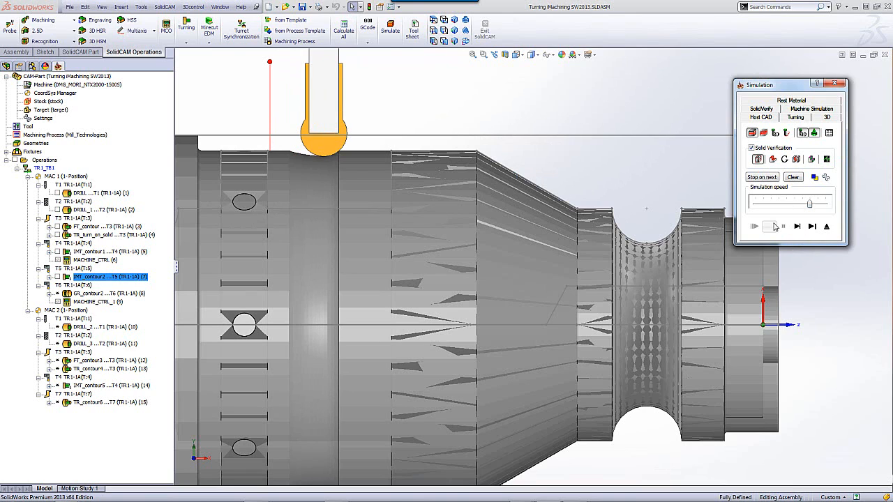
# Play the rest of the IMT_contour2 simulation continuously at a higher speed, and exit the simulation
pyautogui.click(770, 227)
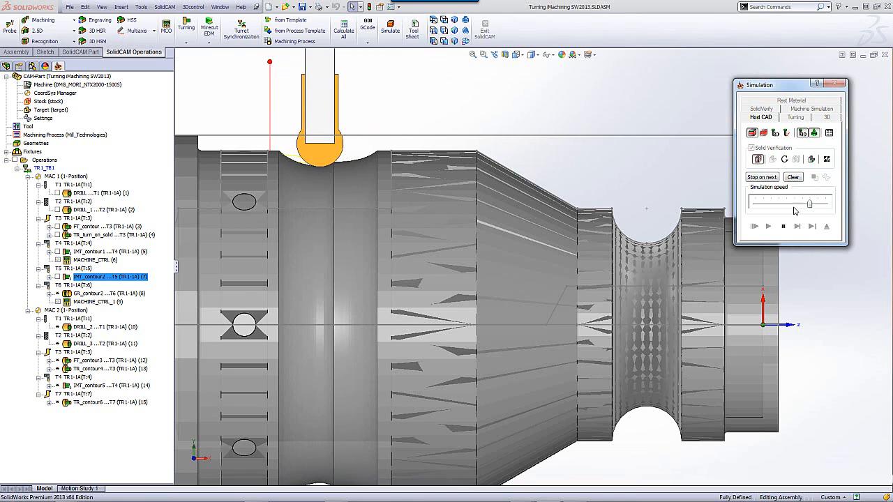
pyautogui.moveTo(810, 204); pyautogui.dragTo(827, 206)
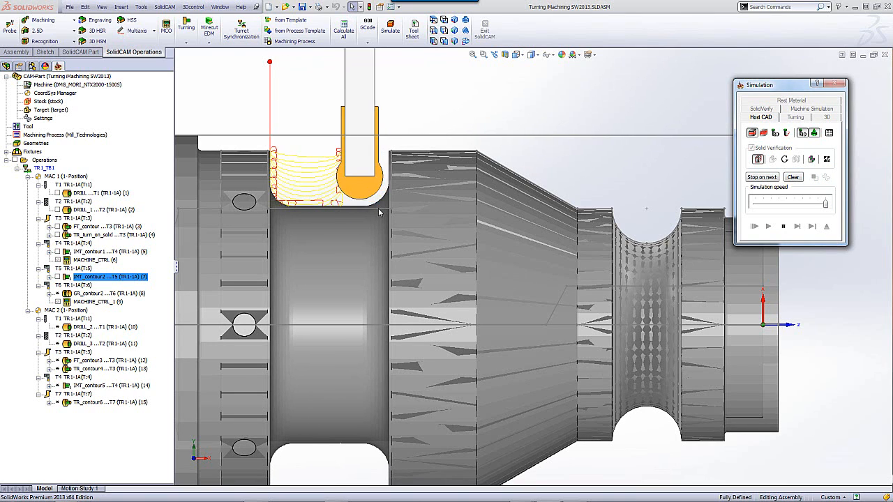
pyautogui.click(782, 226)
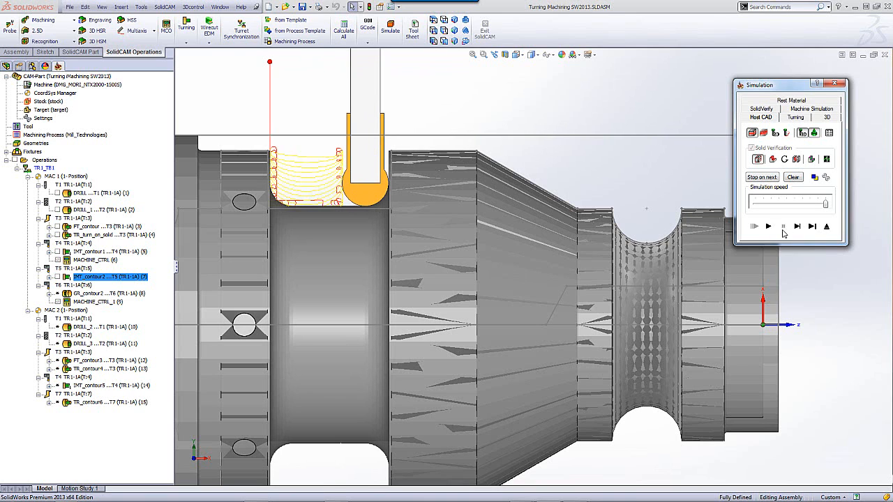
pyautogui.click(826, 226)
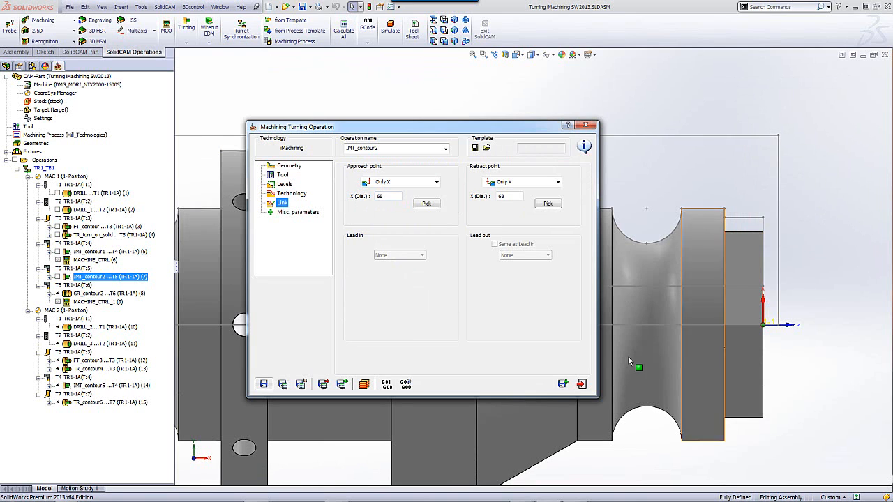
# Close IMT_contour2, and open the GR_contour2 grooving operation to display its contour2 geometry in the rectangular groove
pyautogui.click(581, 384)
pyautogui.doubleClick(112, 294)
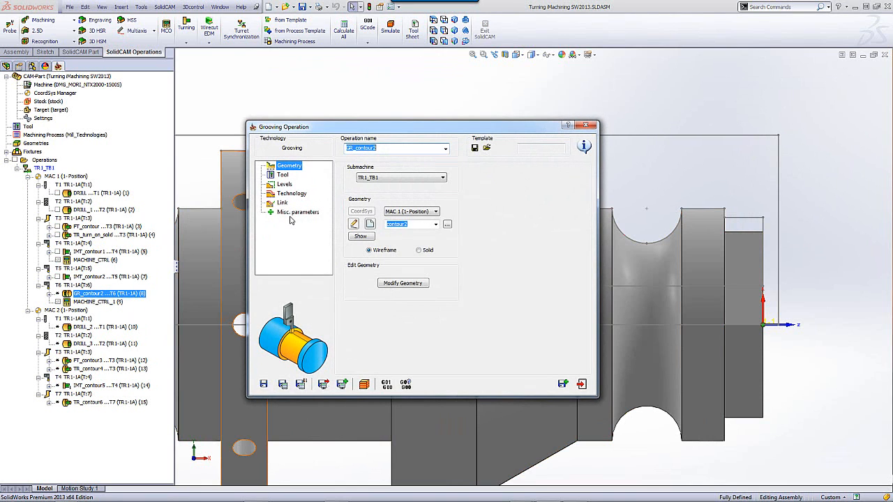
pyautogui.click(360, 237)
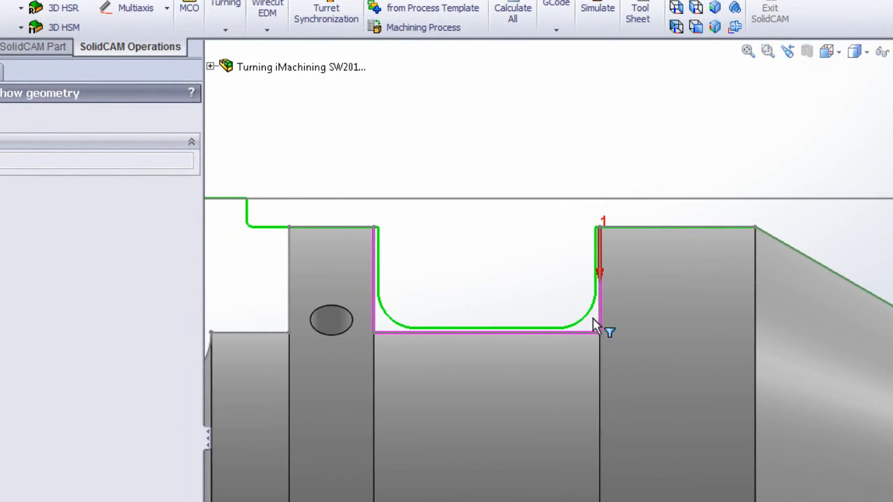
pyautogui.click(0, 114)
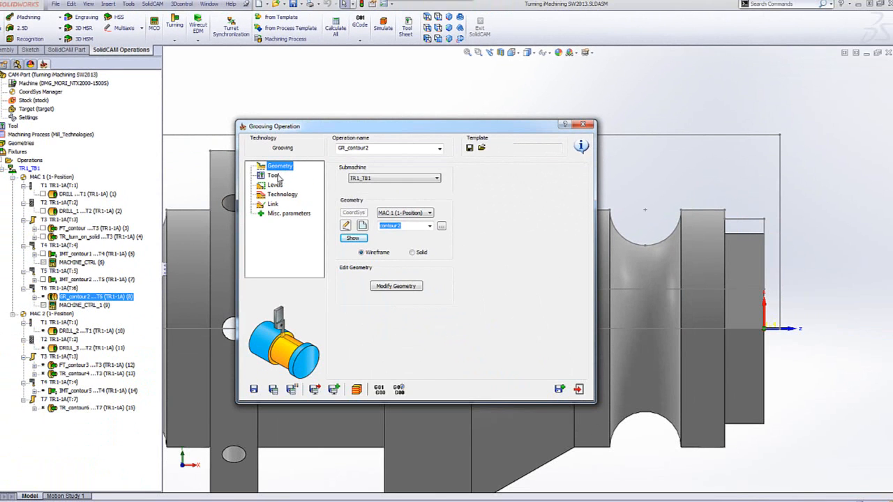
# Inspect the square insert of tool 6 assigned to GR_contour2 and keep that tool selected
pyautogui.click(274, 175)
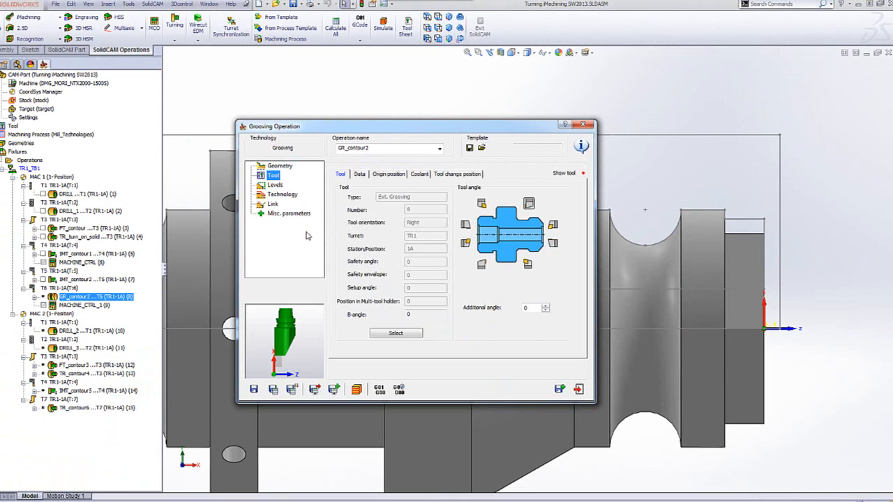
pyautogui.click(404, 335)
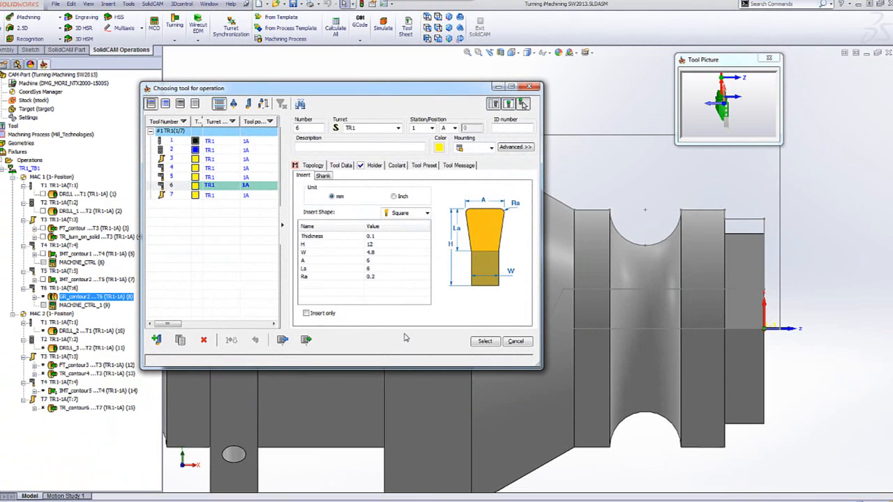
pyautogui.click(491, 342)
# Review the work type and the semi-finish and finish options in the technology settings of GR_contour2
pyautogui.click(275, 185)
pyautogui.click(280, 195)
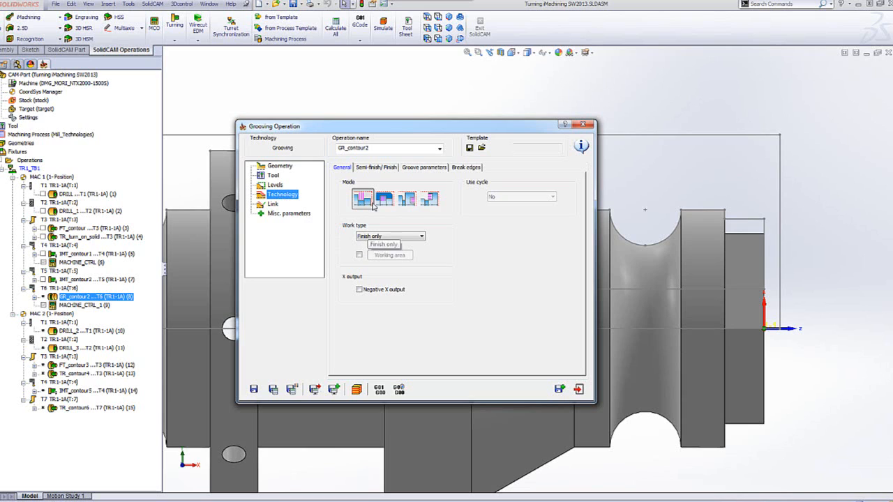
pyautogui.click(384, 168)
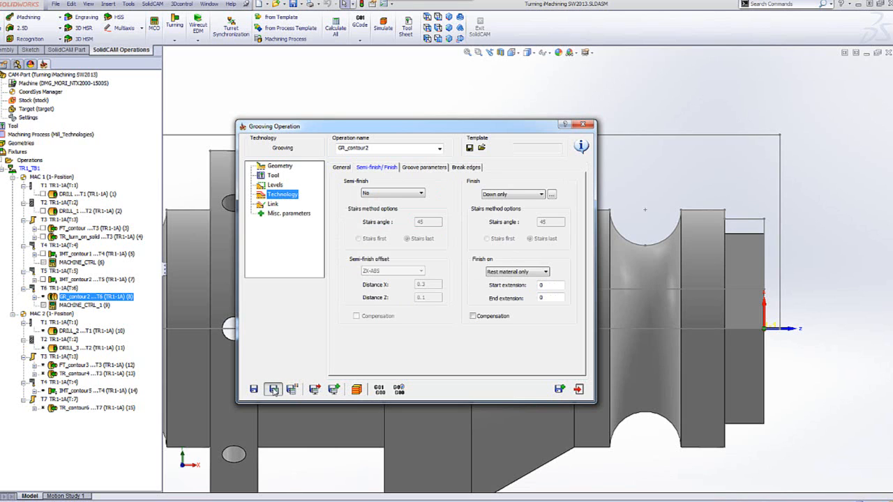
# Simulate the GR_contour2 finishing of the rectangular groove move by move
pyautogui.click(356, 389)
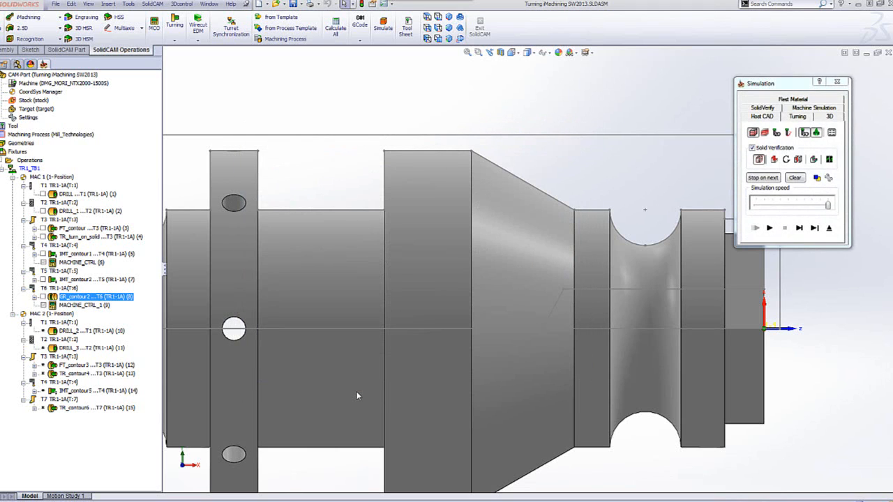
pyautogui.click(799, 228)
pyautogui.click(799, 228)
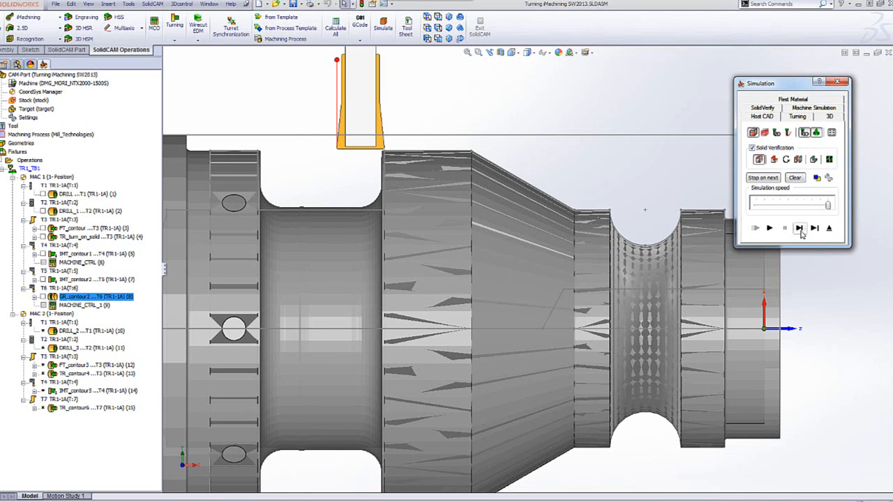
pyautogui.click(799, 228)
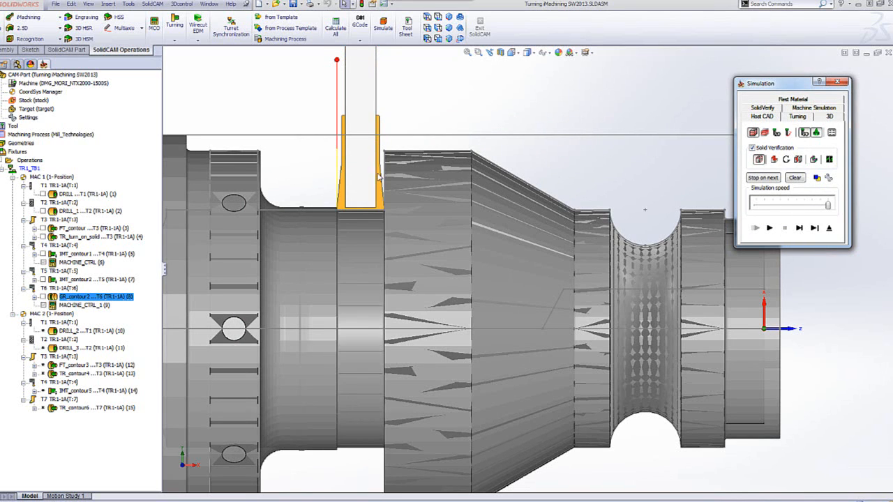
pyautogui.click(798, 228)
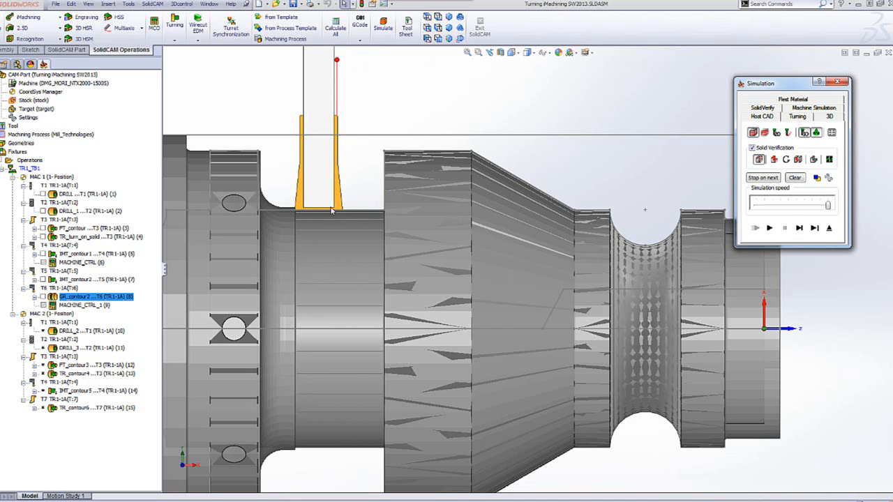
pyautogui.click(799, 230)
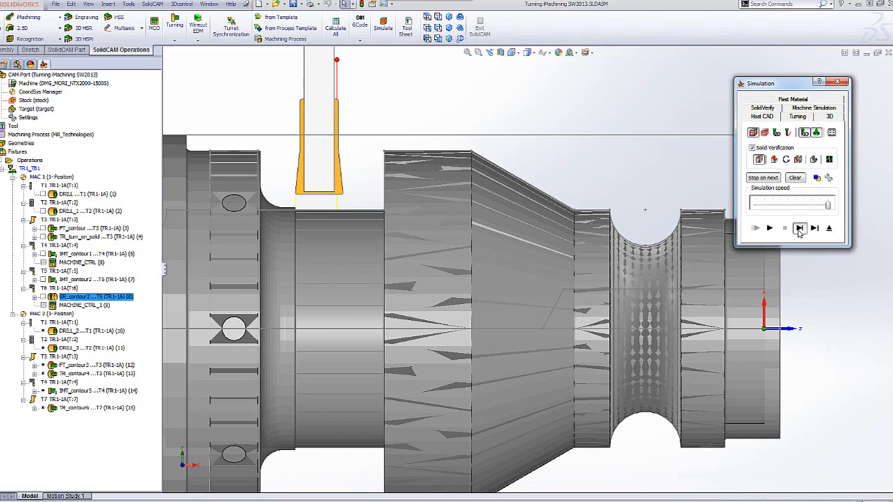
pyautogui.click(799, 229)
pyautogui.click(799, 228)
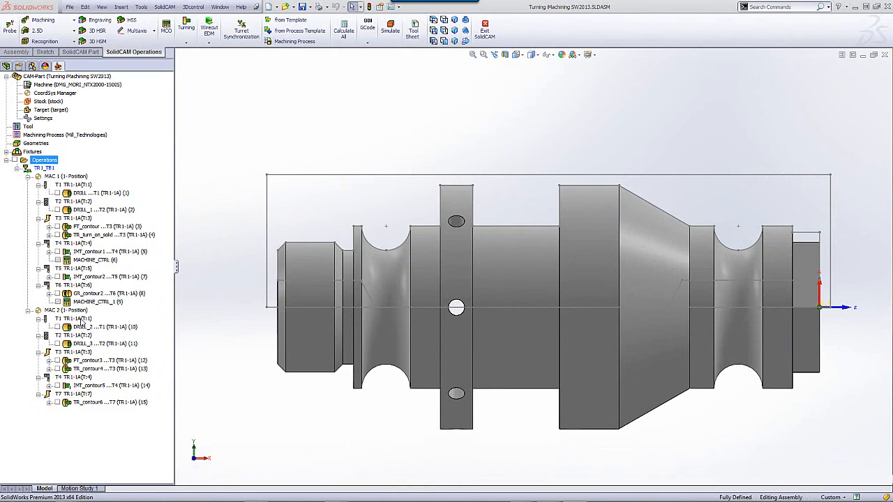
# Open the IMT_contour5 operation and display its contour5 geometry in the round groove using the CAM ZX view
pyautogui.moveTo(238, 325); pyautogui.dragTo(299, 325, button='middle')
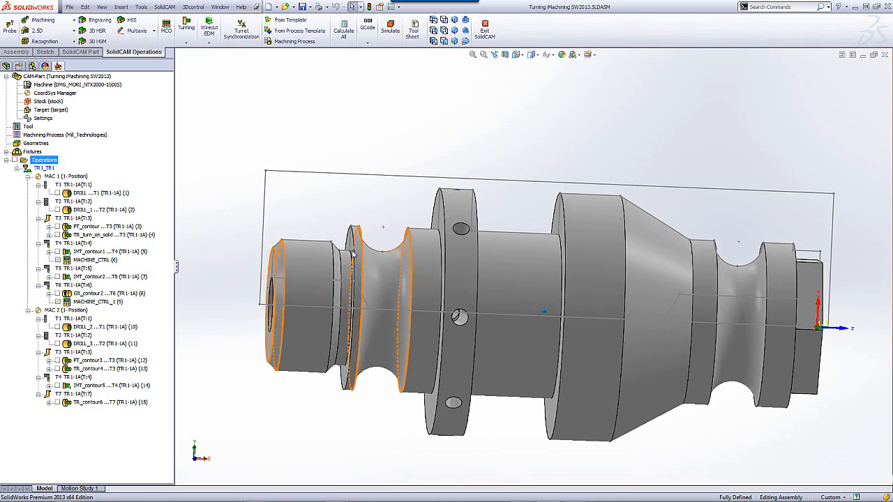
pyautogui.doubleClick(82, 386)
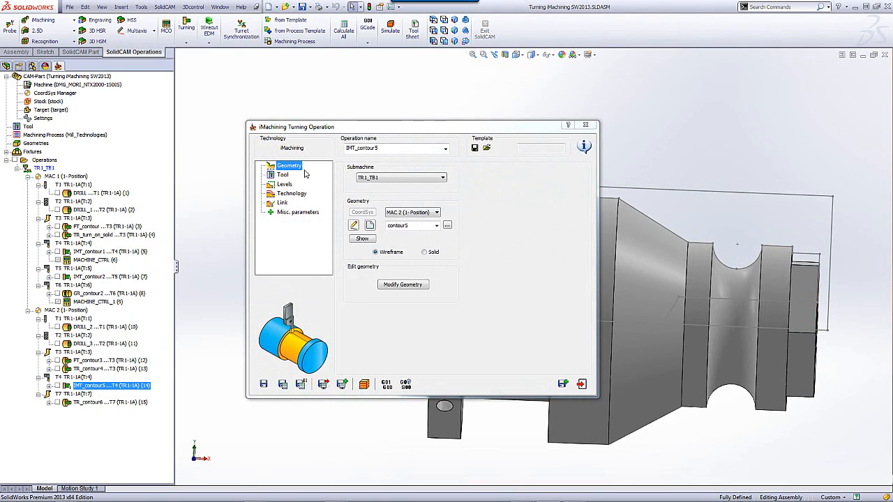
pyautogui.click(362, 238)
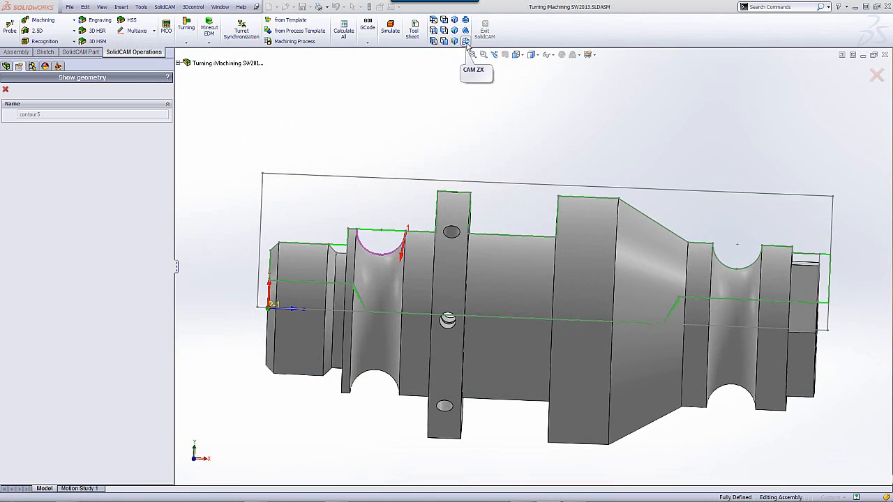
pyautogui.click(466, 44)
pyautogui.scroll(-5, 392, 230)
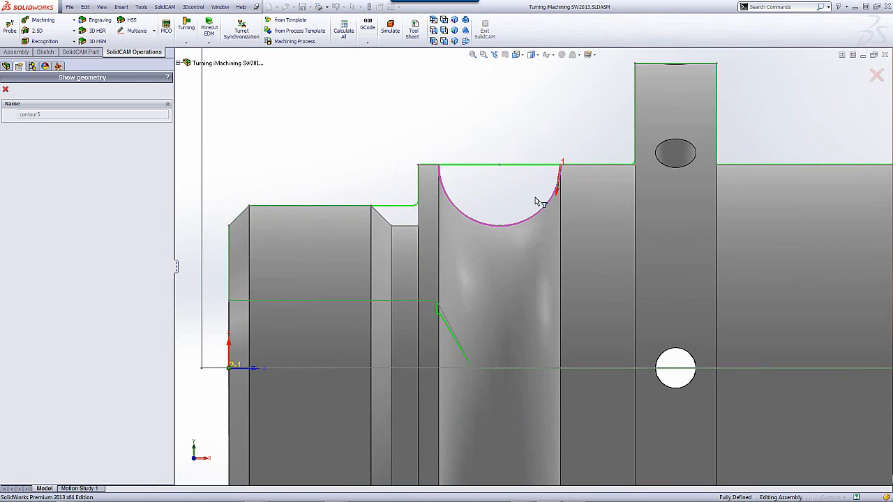
pyautogui.click(5, 89)
# Review the tool and technology settings of IMT_contour5, and play its simulation continuously
pyautogui.click(282, 175)
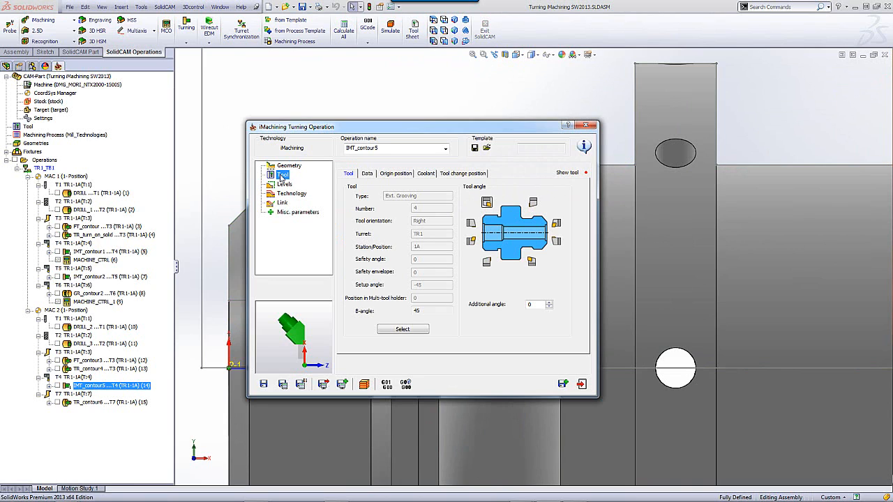
pyautogui.click(287, 194)
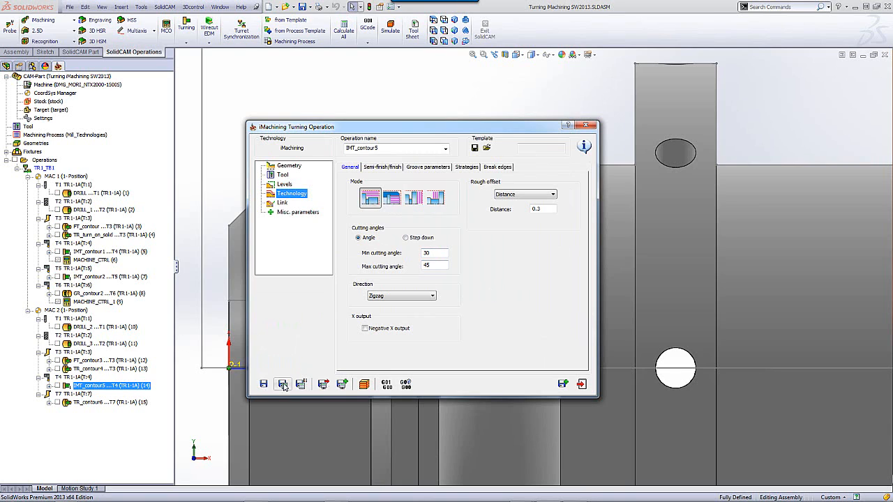
pyautogui.click(364, 384)
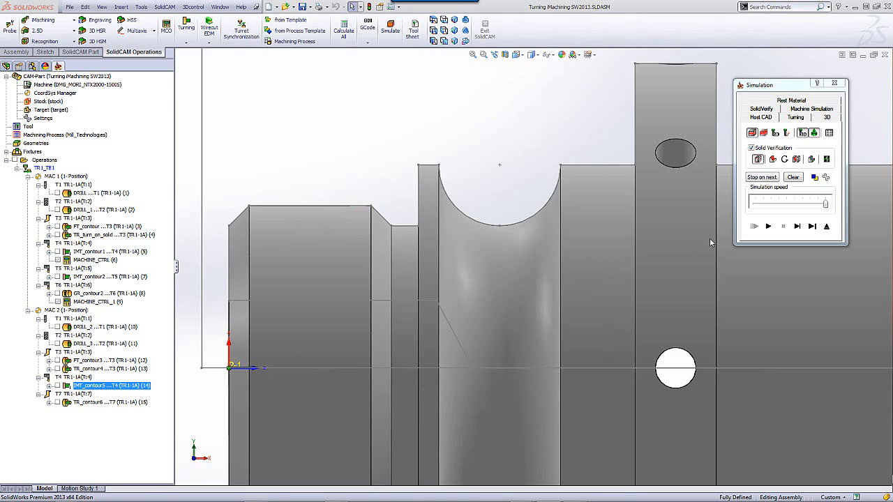
pyautogui.click(769, 227)
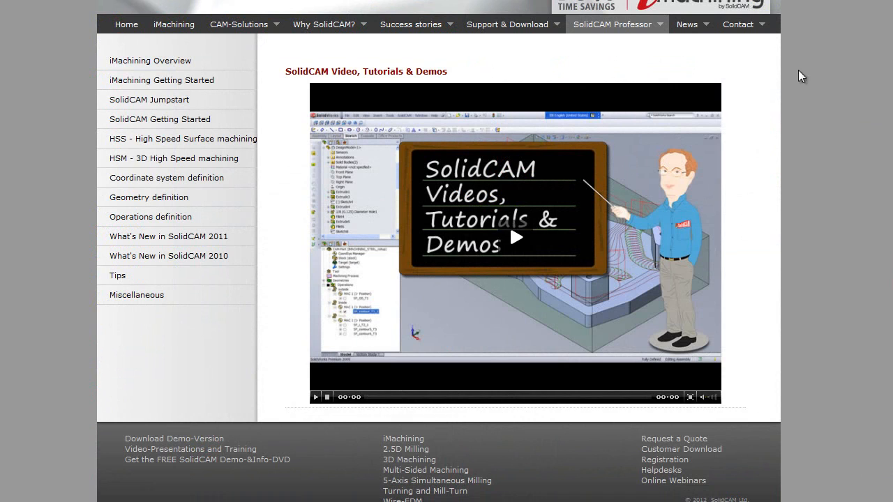
pyautogui.moveTo(628, 32)
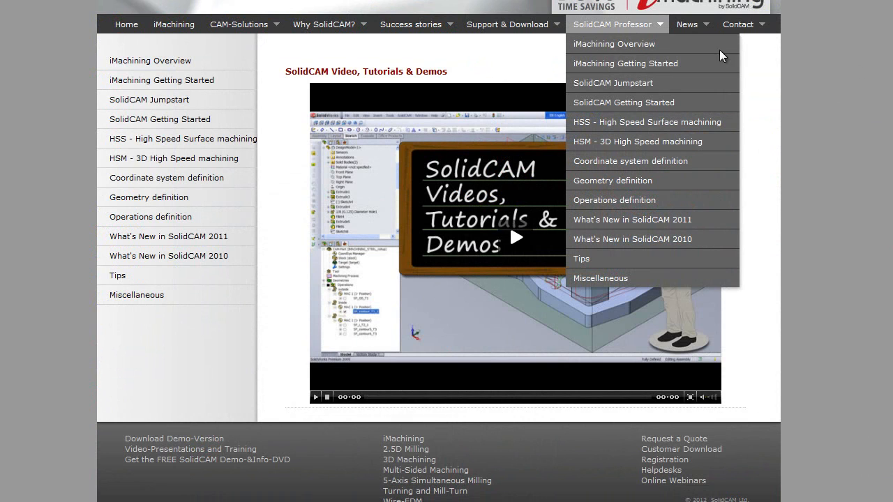